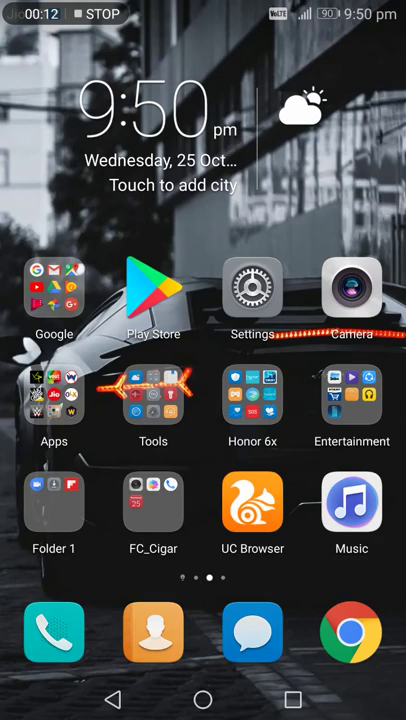
Swipe to the next home page and pull down the app search with suggested apps
left_click_drag(100, 400, 320, 400)
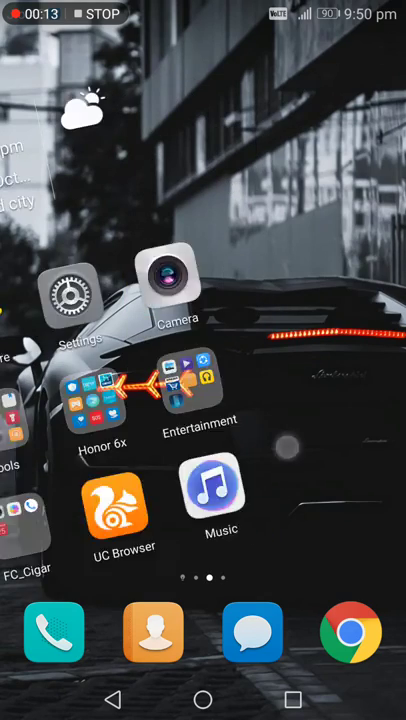
left_click_drag(257, 357, 143, 150)
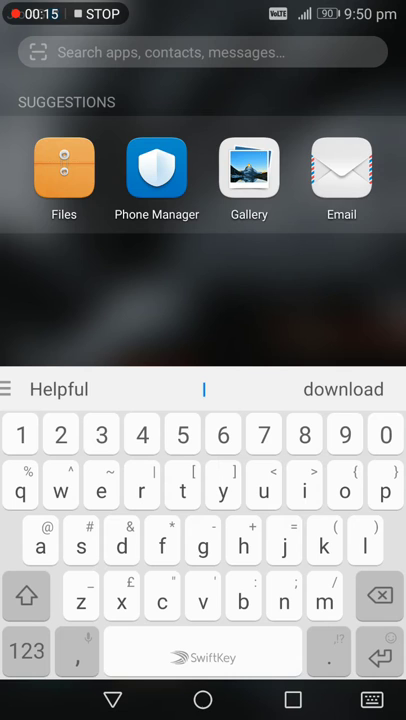
Run Clean up from the Files Categories and clean the 48.11 MB of cache junk
left_click(37, 52)
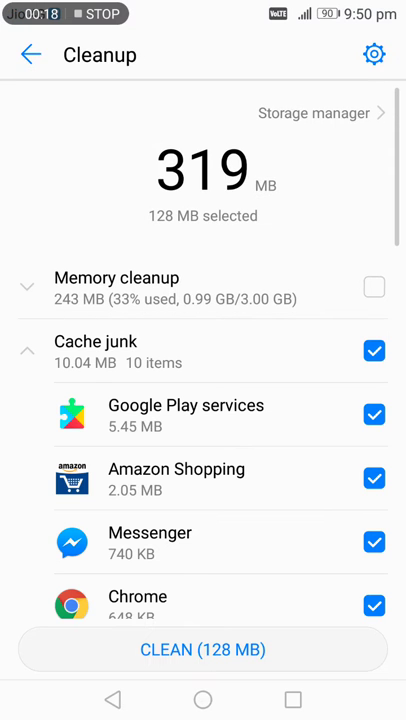
left_click(30, 54)
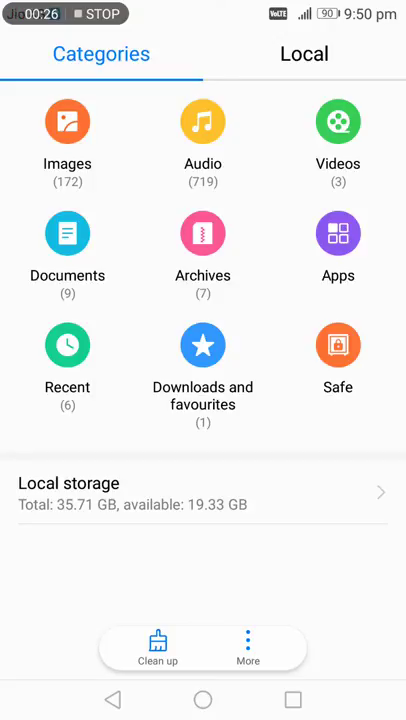
left_click(157, 648)
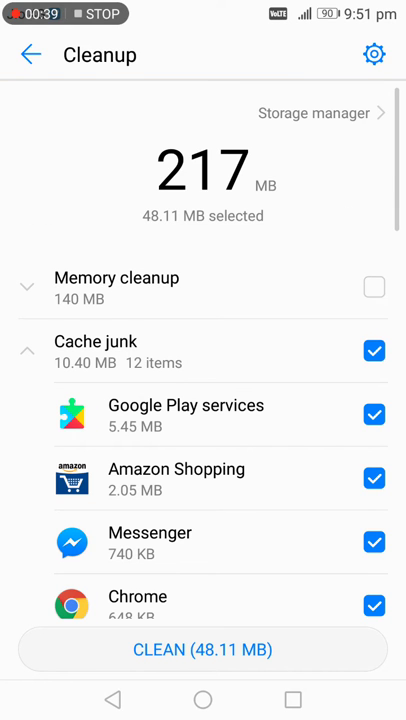
scroll(268, 415, "down", 5)
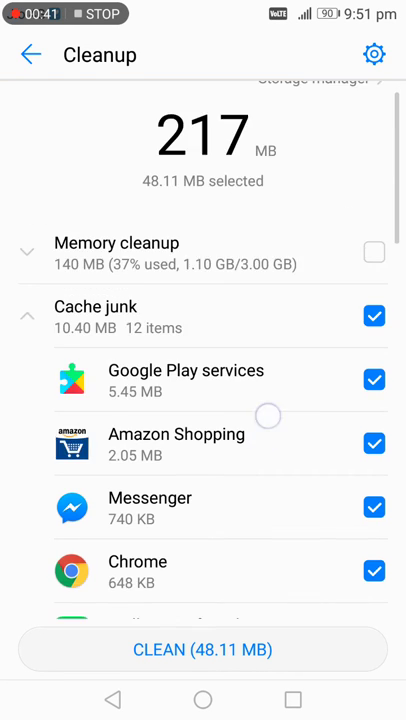
scroll(262, 570, "down", 5)
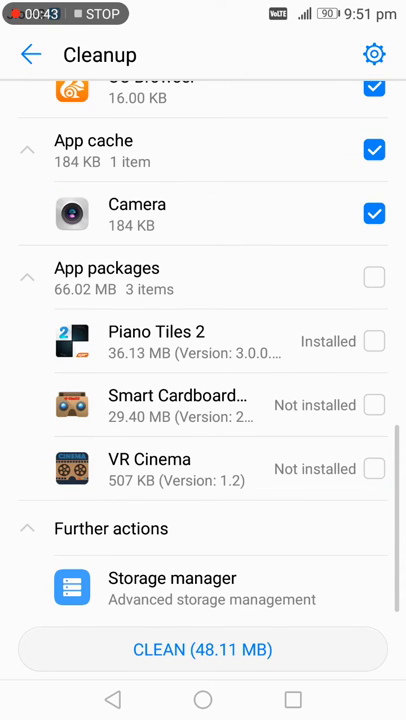
left_click(242, 649)
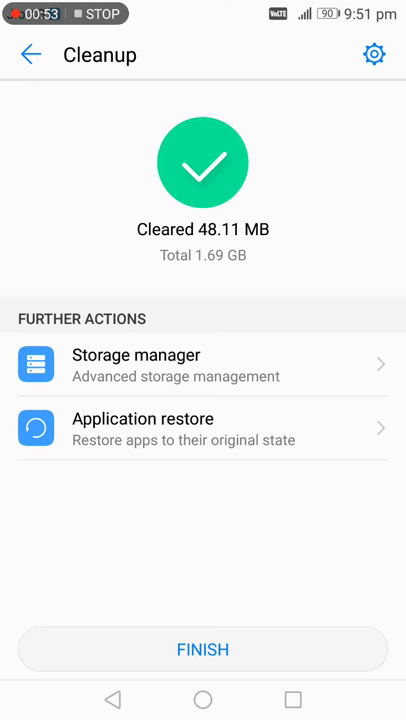
Rescan with Clean up, leave Piano Tiles 2 unchecked, and clean 21.87 MB of junk
left_click(218, 647)
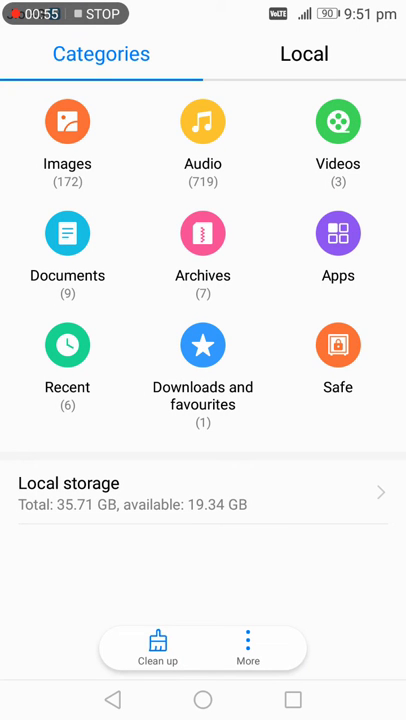
left_click(157, 647)
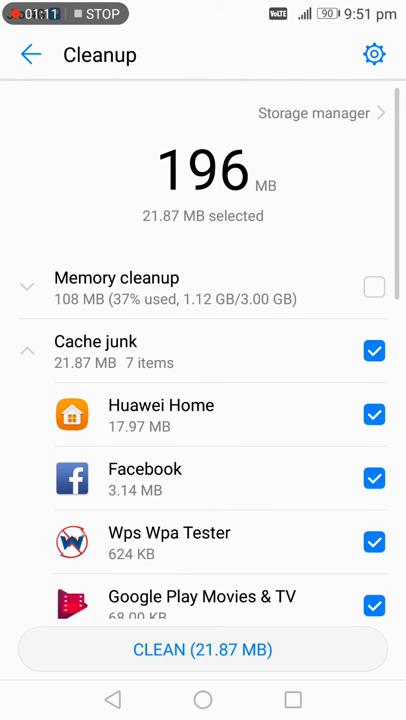
scroll(258, 470, "down", 4)
scroll(298, 400, "down", 3)
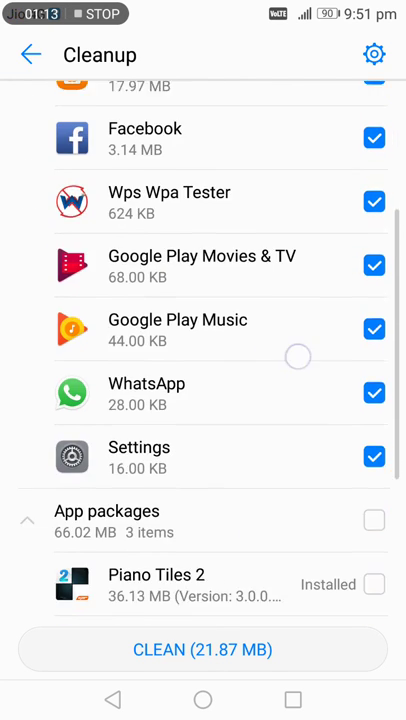
scroll(298, 356, "down", 1)
scroll(264, 462, "down", 1)
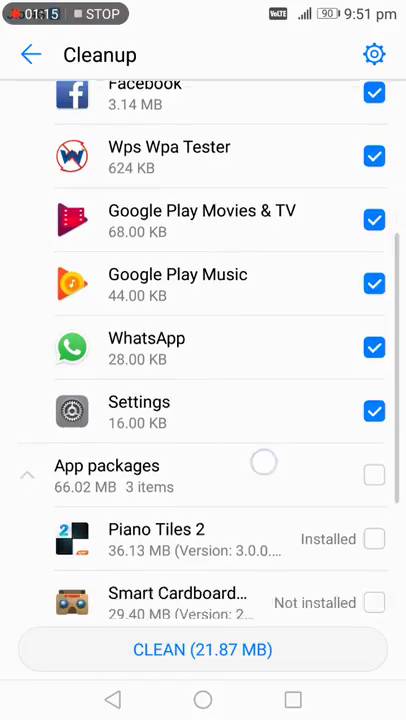
scroll(264, 462, "down", 3)
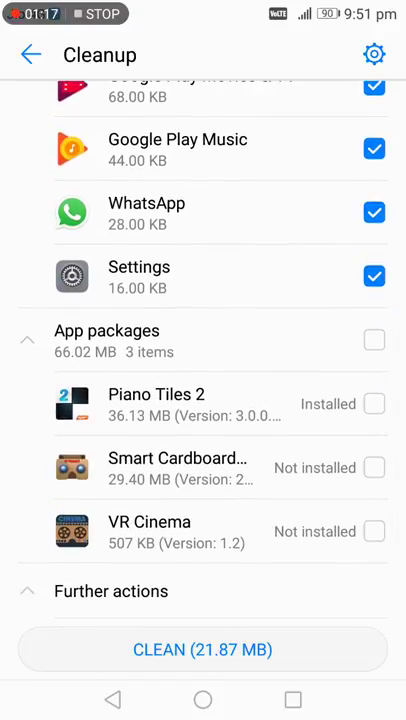
left_click(374, 404)
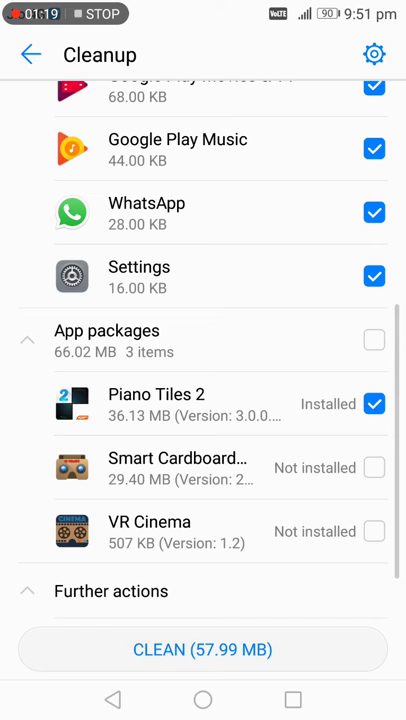
left_click(374, 404)
scroll(264, 462, "down", 1)
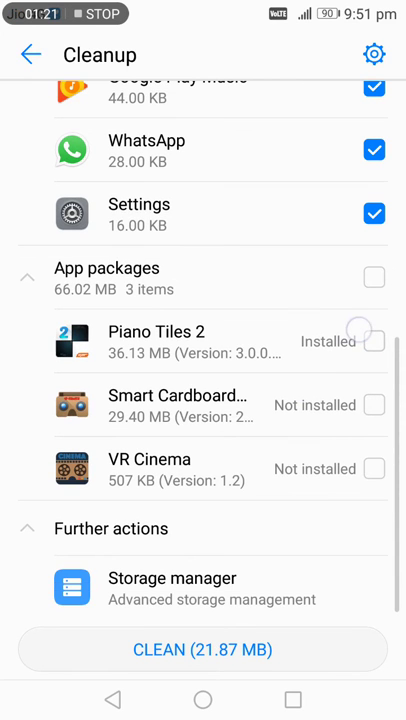
scroll(203, 400, "up", 10)
left_click(252, 649)
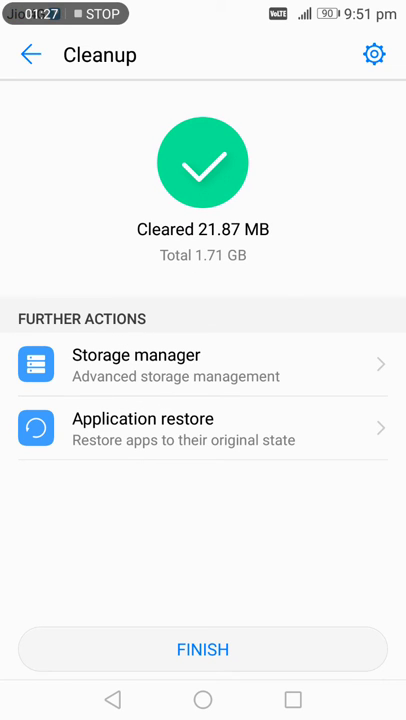
Close Files, clear all recent apps, and launch SHAREit from the home search
left_click(226, 645)
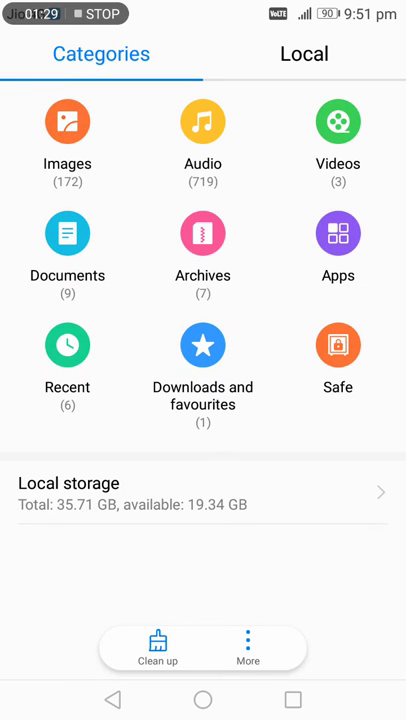
left_click(203, 700)
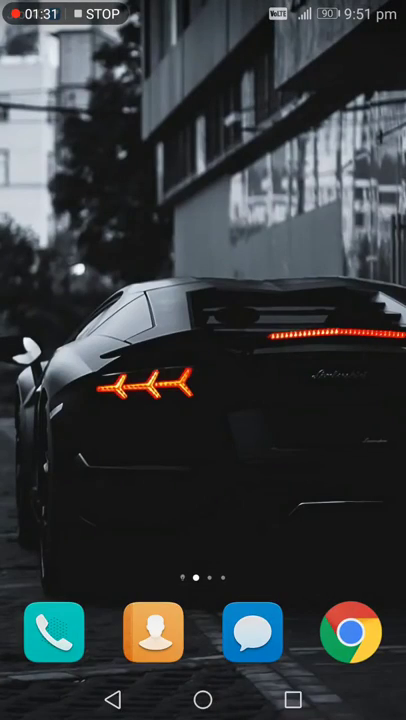
left_click(292, 700)
left_click(203, 628)
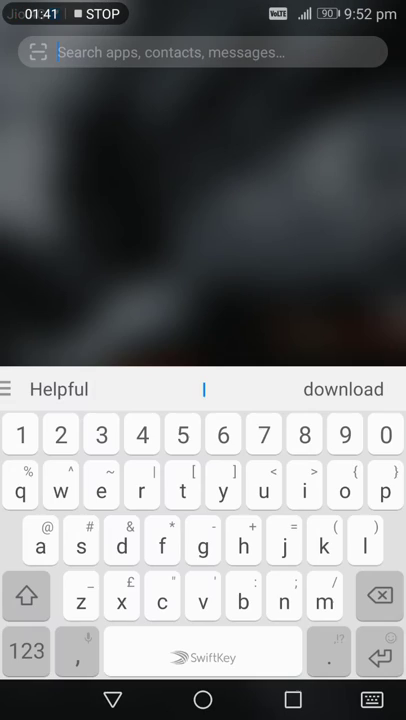
type("sha")
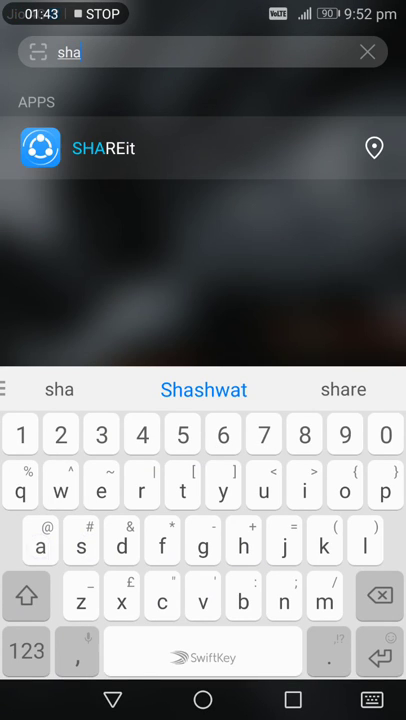
left_click(150, 148)
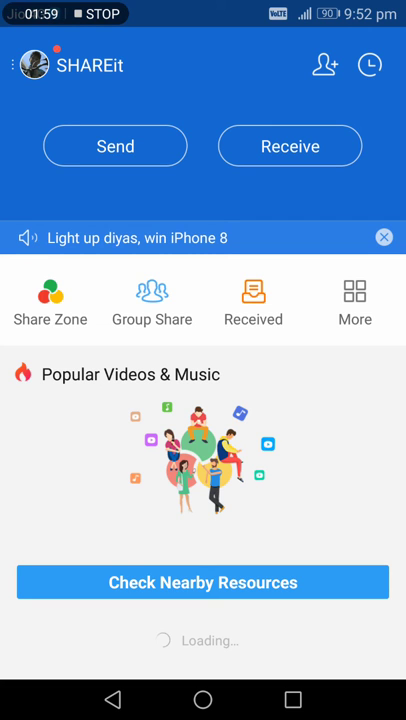
Open Clean Junk from SHAREit's More menu and run CLEANit Now on 107.7 MB
left_click(355, 295)
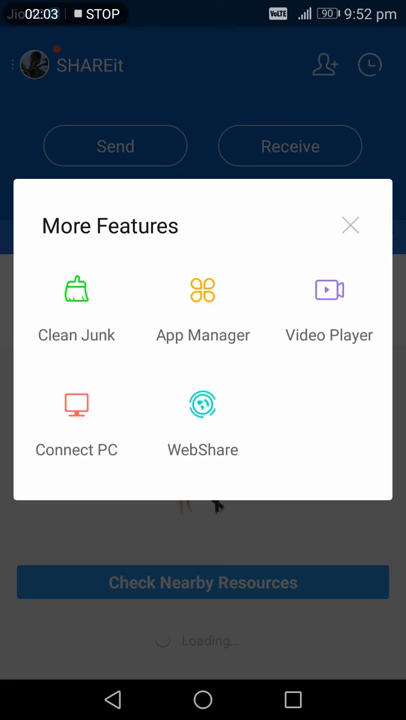
left_click(80, 300)
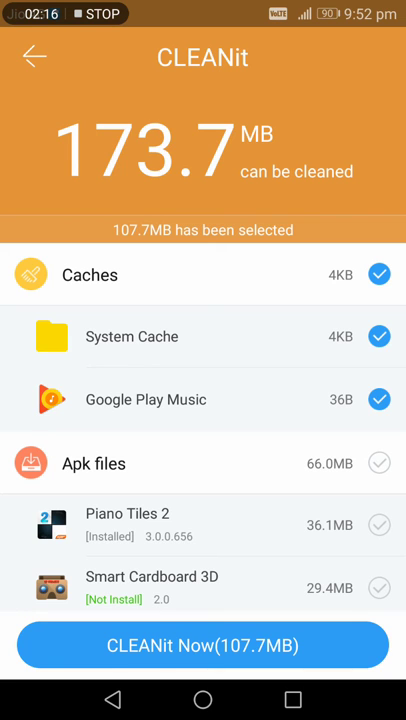
left_click(265, 645)
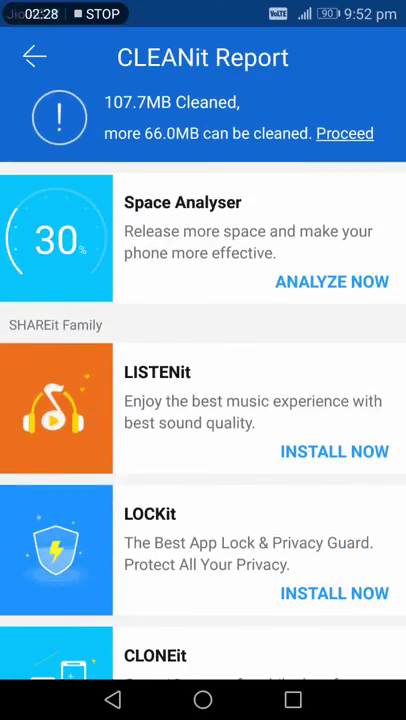
Scroll the Analysis Report through photos (200.8 MB) and videos (14.6 MB), then go home
left_click(332, 281)
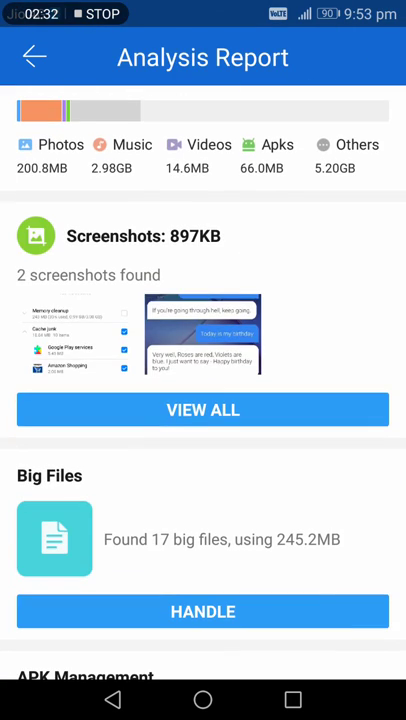
left_click_drag(314, 560, 314, 370)
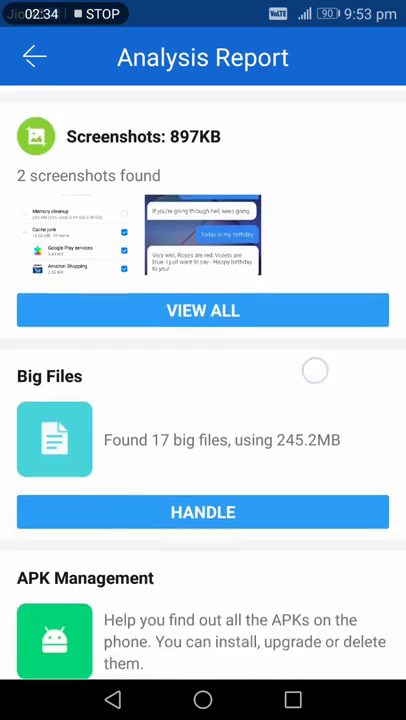
mouse_move(314, 450)
left_mouse_down()
mouse_move(316, 263)
mouse_move(340, 160)
left_mouse_up()
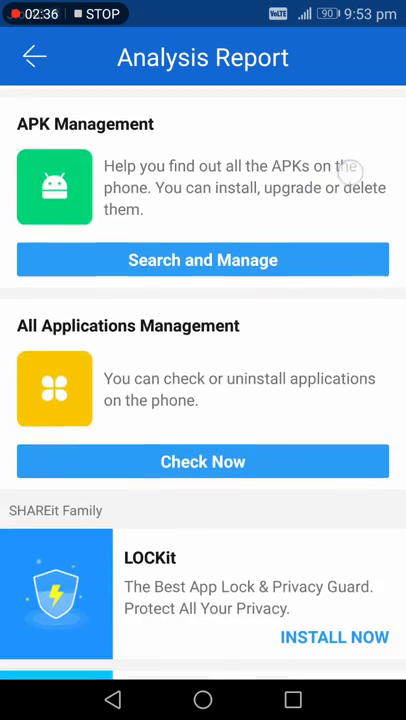
left_click_drag(340, 520, 339, 283)
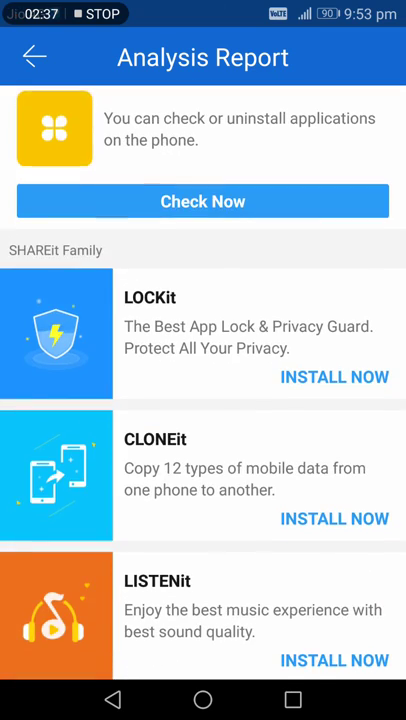
left_click_drag(314, 560, 314, 250)
left_click_drag(314, 500, 314, 380)
left_click_drag(314, 600, 314, 150)
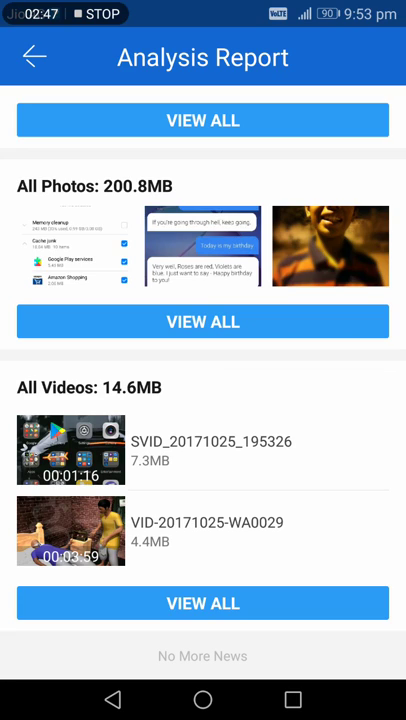
left_click(203, 700)
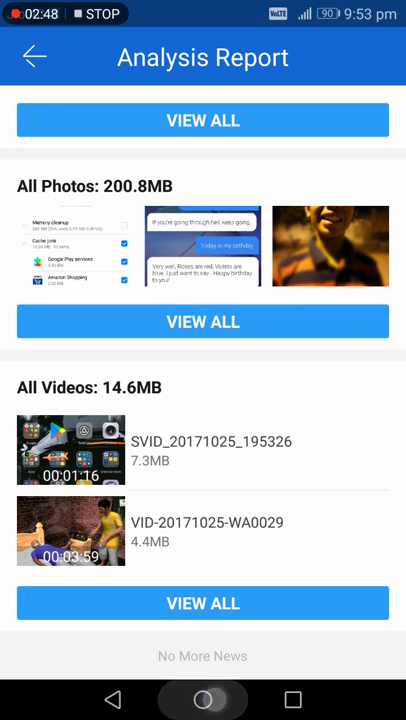